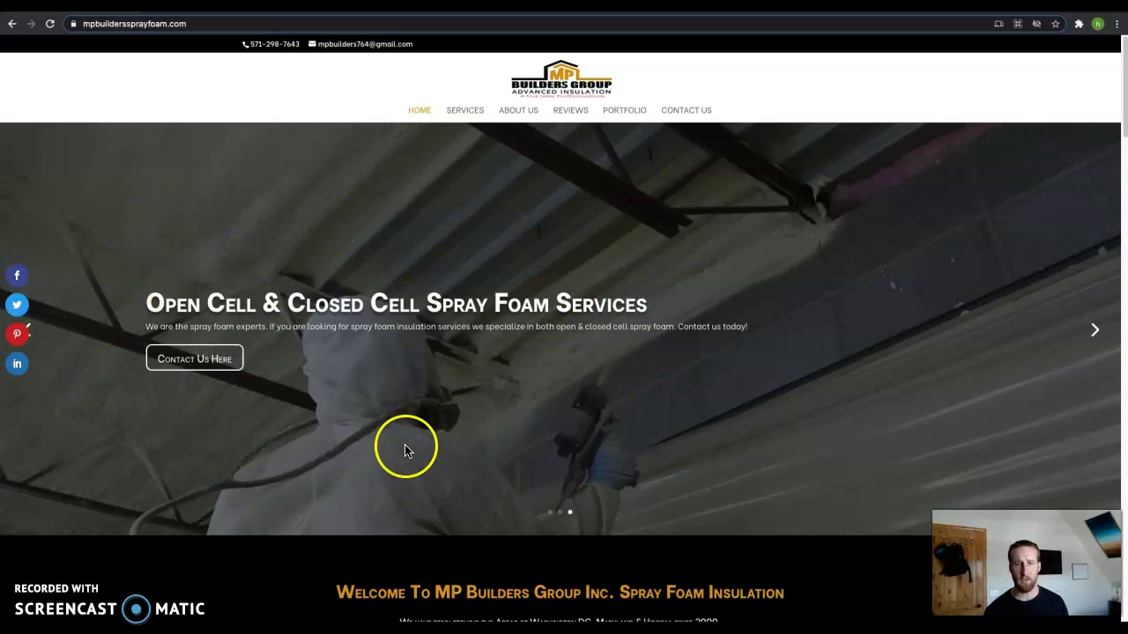
Look through the services listed on the MP Builders Group homepage.
scroll(407, 453, "down", 5)
scroll(415, 445, "down", 2)
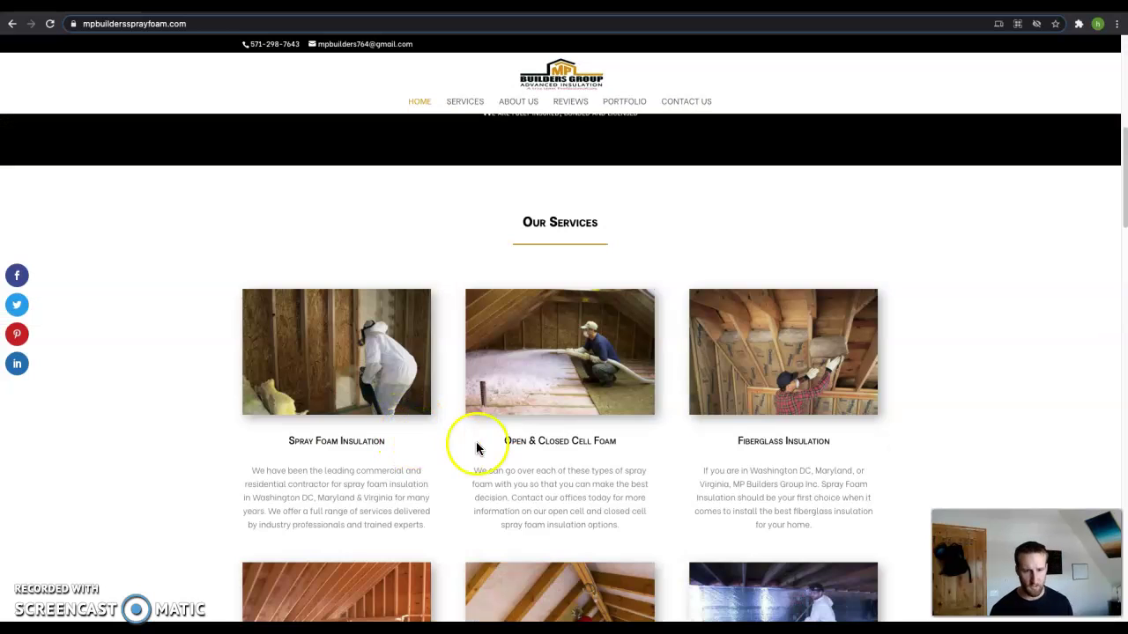
scroll(373, 441, "down", 8)
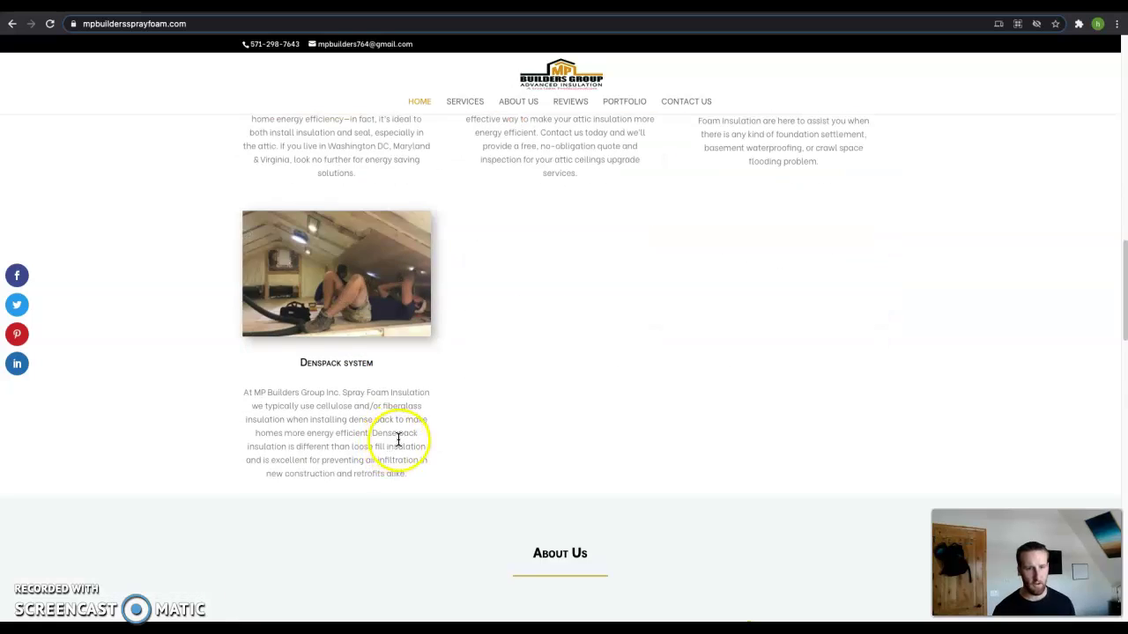
scroll(415, 449, "up", 6)
scroll(484, 456, "up", 2)
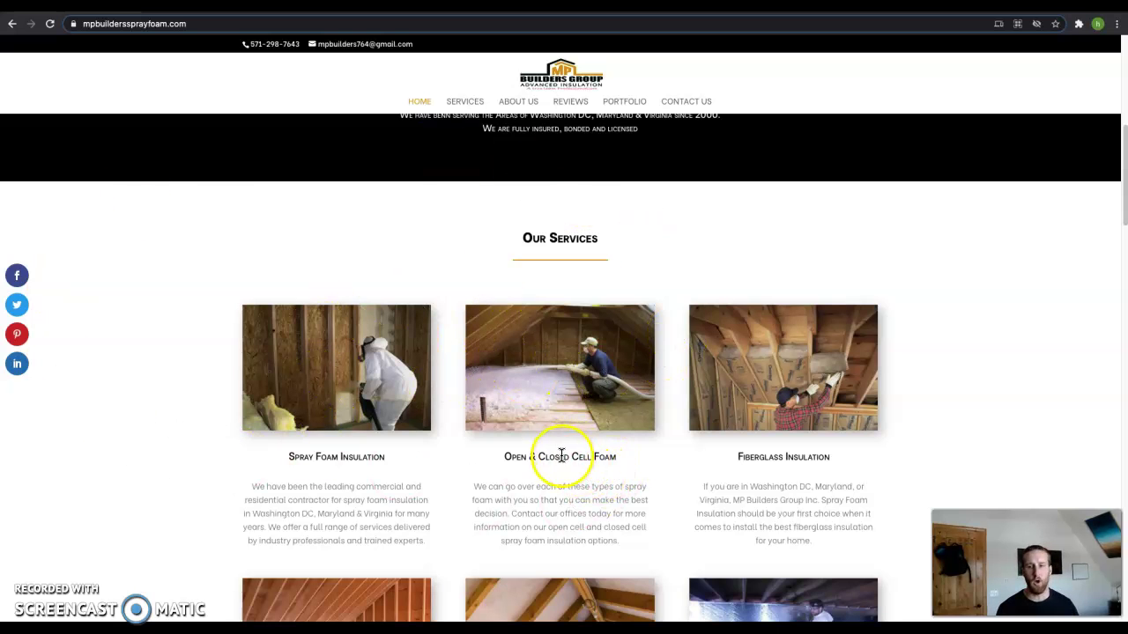
Review the basic info, domain parameters and keyword density in the SEOquake report for mpbuilderssprayfoam.com.
scroll(582, 457, "up", 1)
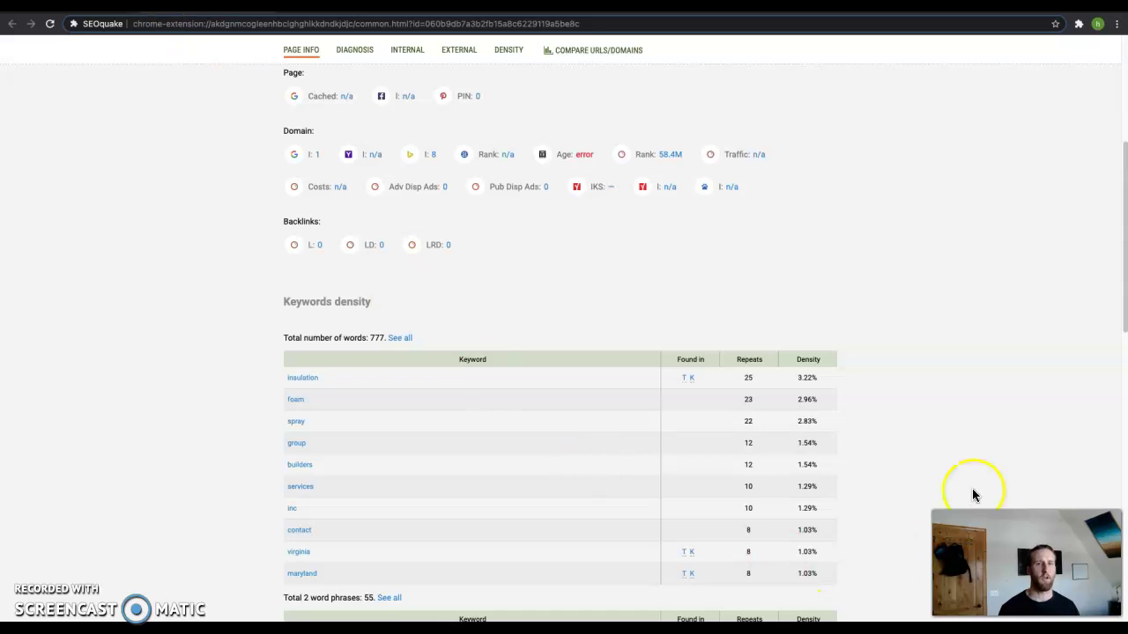
scroll(894, 350, "up", 5)
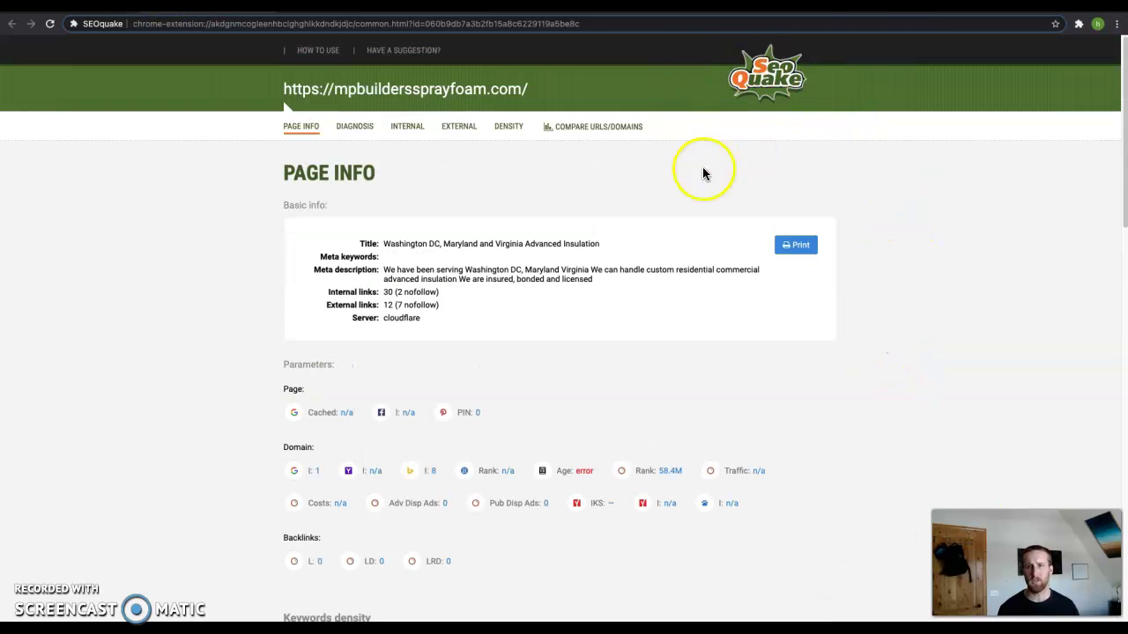
scroll(670, 546, "down", 4)
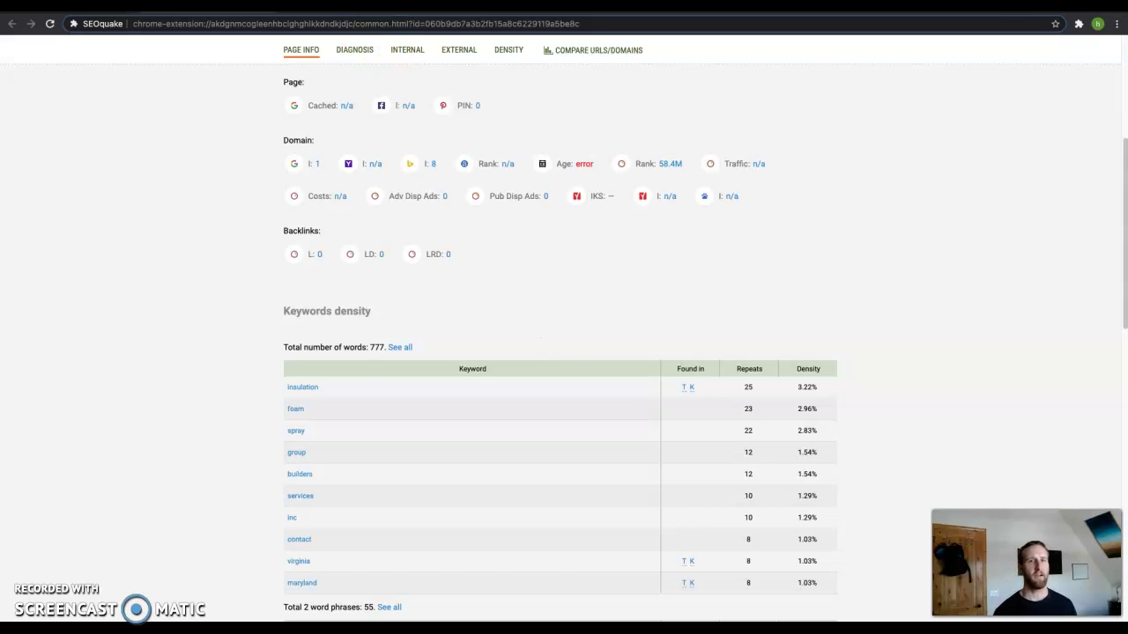
Locate the Comfenergy result in the Google search results and view its Woodbridge page and SEOquake report.
key("ctrl+shift+Tab")
key("ctrl+shift+Tab")
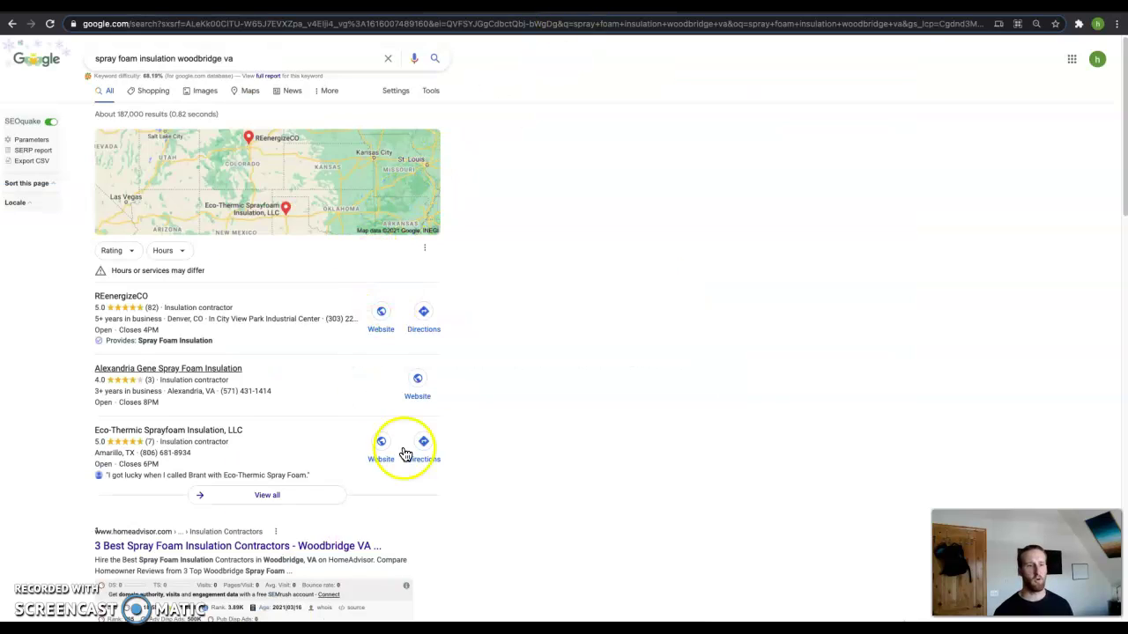
scroll(453, 443, "down", 4)
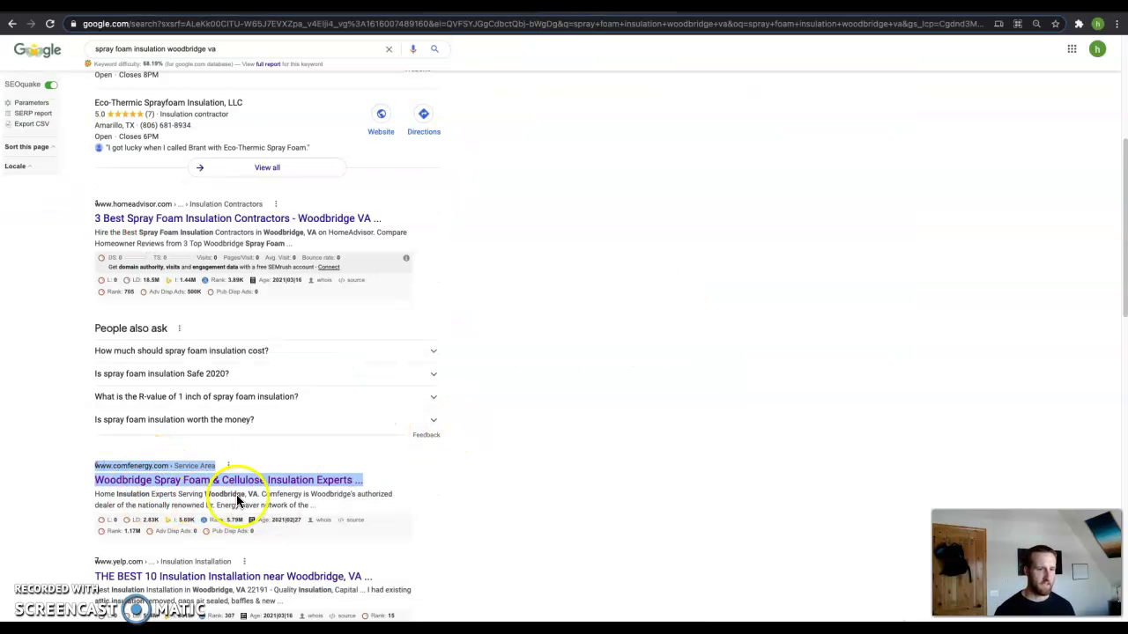
key("ctrl+Tab")
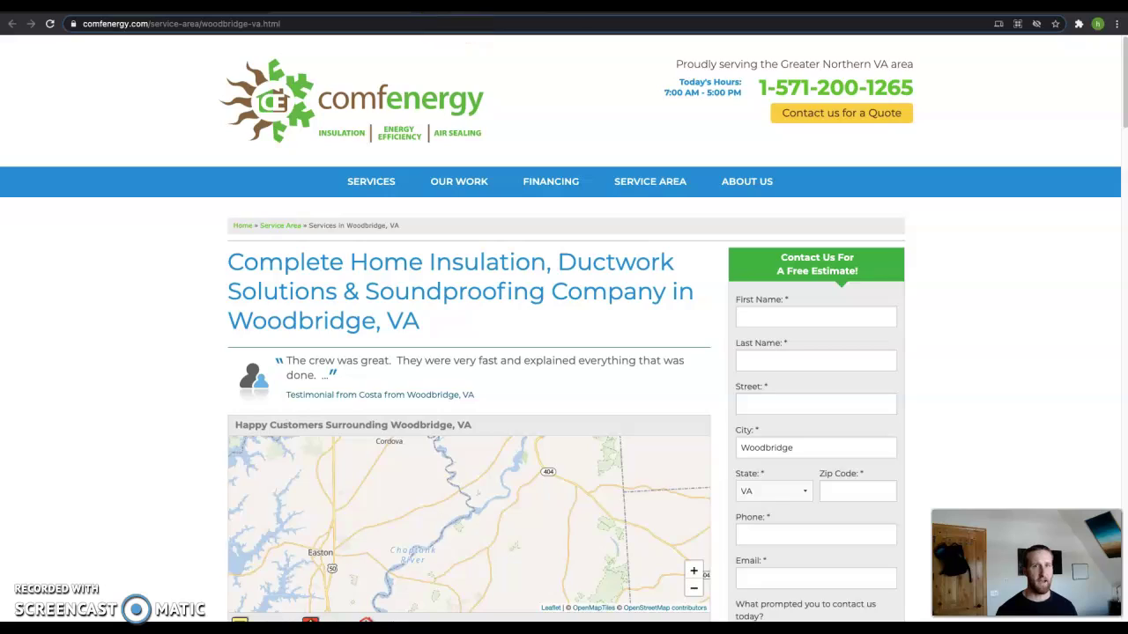
key("ctrl+Tab")
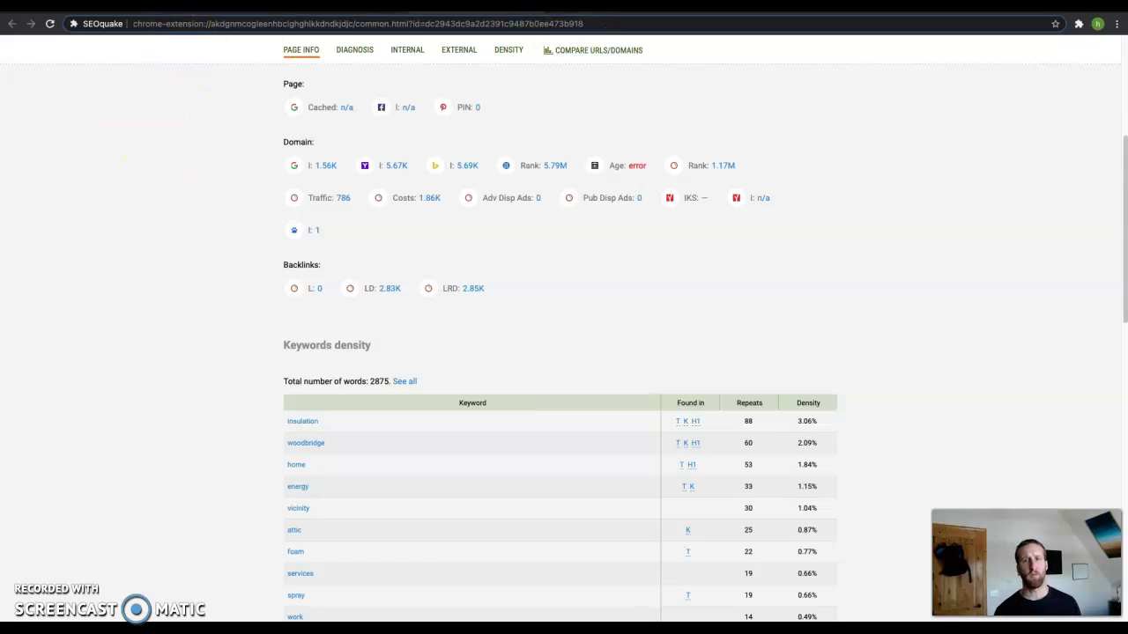
Return to the Google results for "spray foam insulation woodbridge va" and examine the local map listings.
key("ctrl+w")
scroll(320, 176, "up", 5)
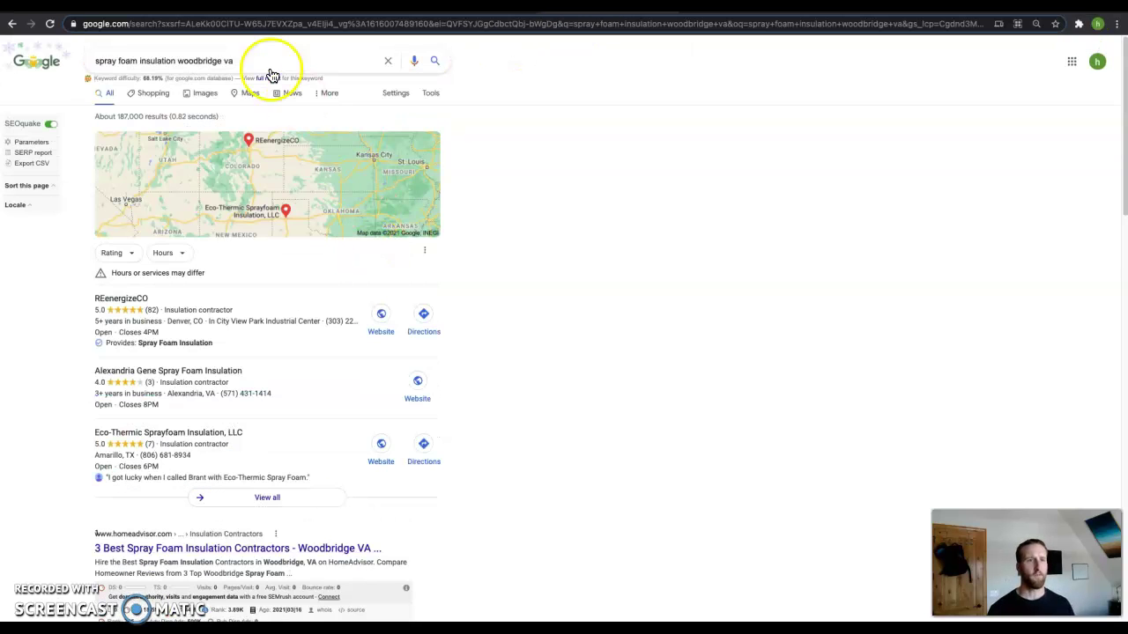
left_click(730, 373)
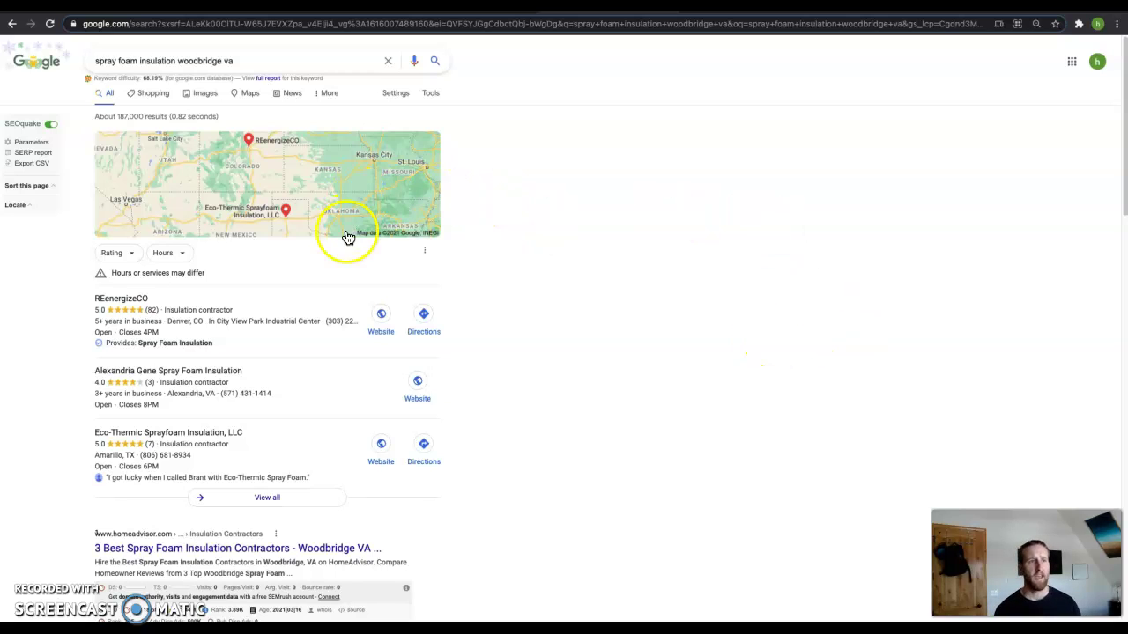
Examine the single-word and two-word keyword density tables in the SEOquake report for mpbuilderssprayfoam.com.
key("ctrl+Tab")
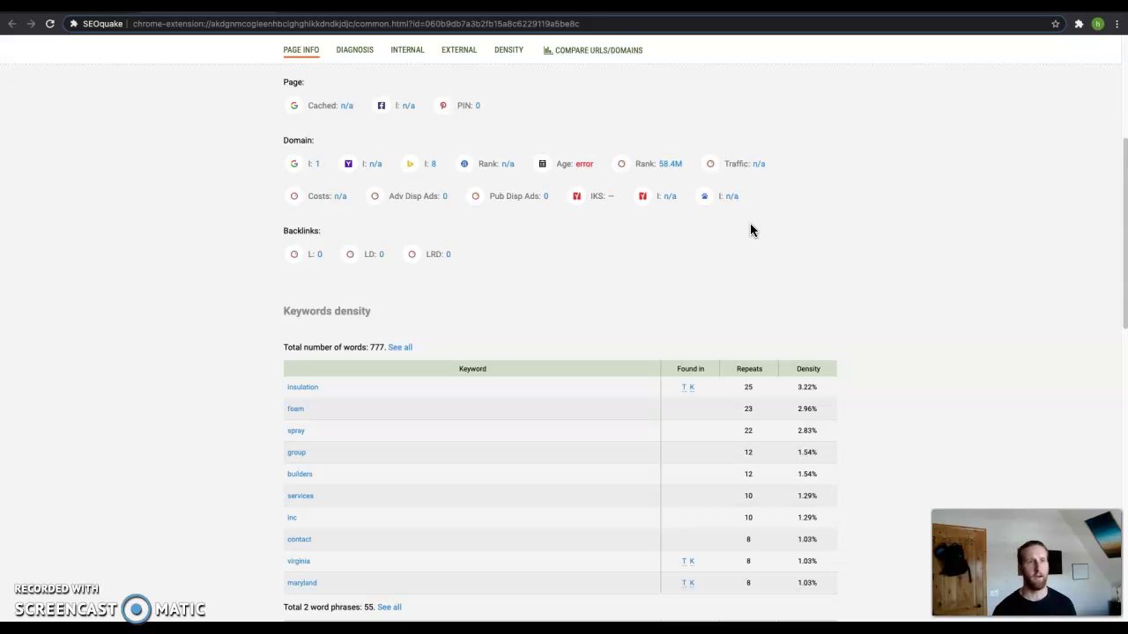
scroll(750, 327, "down", 3)
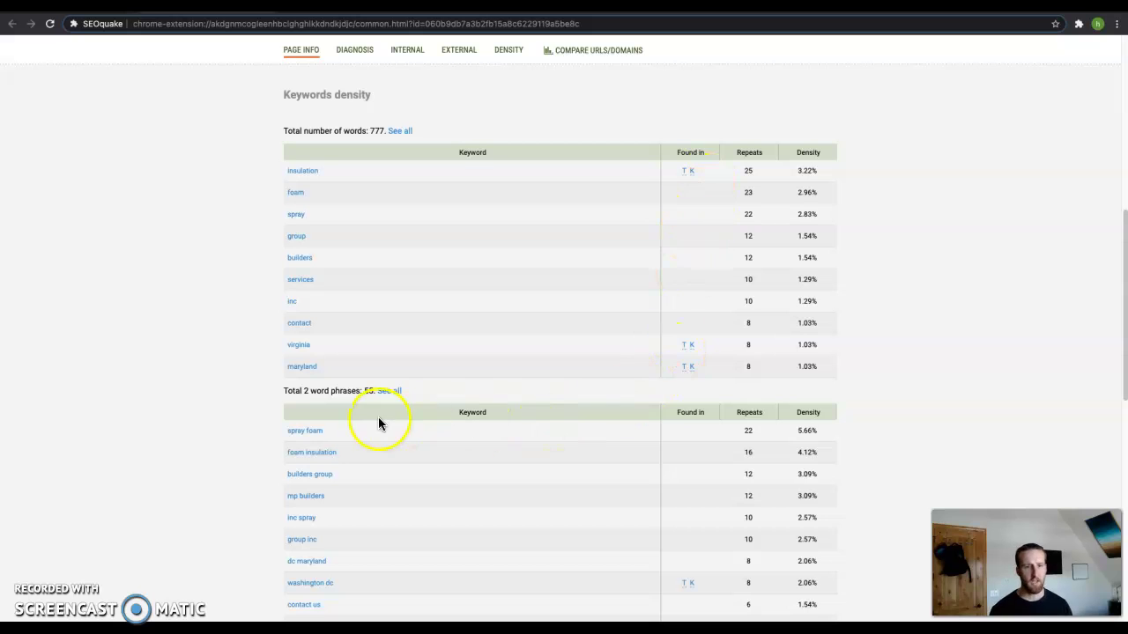
scroll(731, 419, "down", 1)
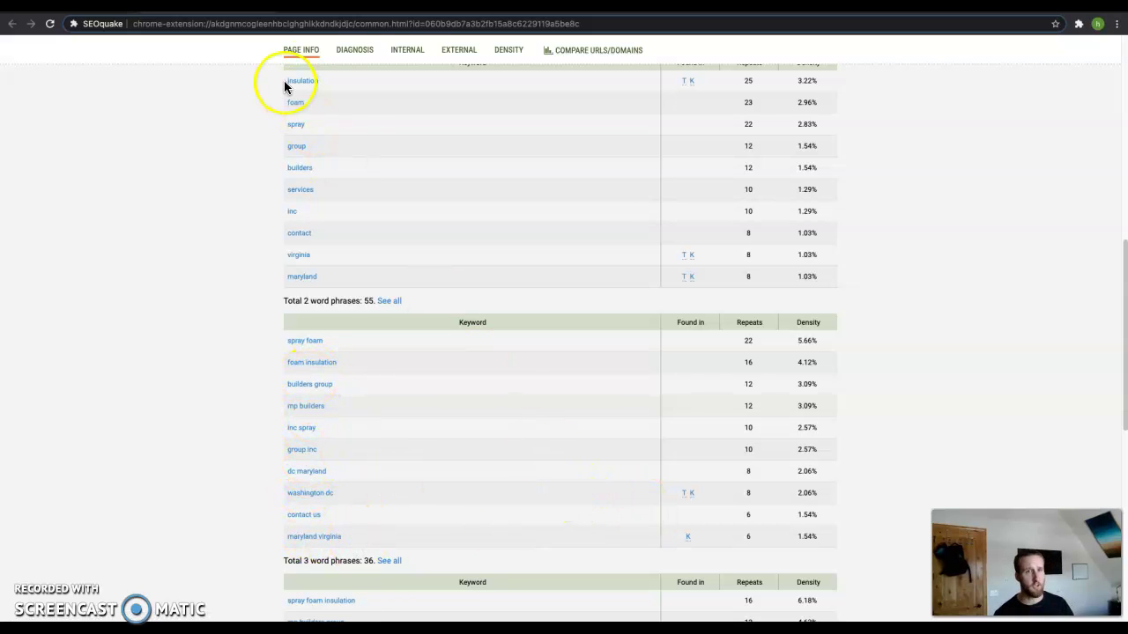
Compare with the Comfenergy SEOquake report by examining its keyword density tables, page title, meta description and backlinks.
key("ctrl+Tab")
scroll(532, 308, "down", 2)
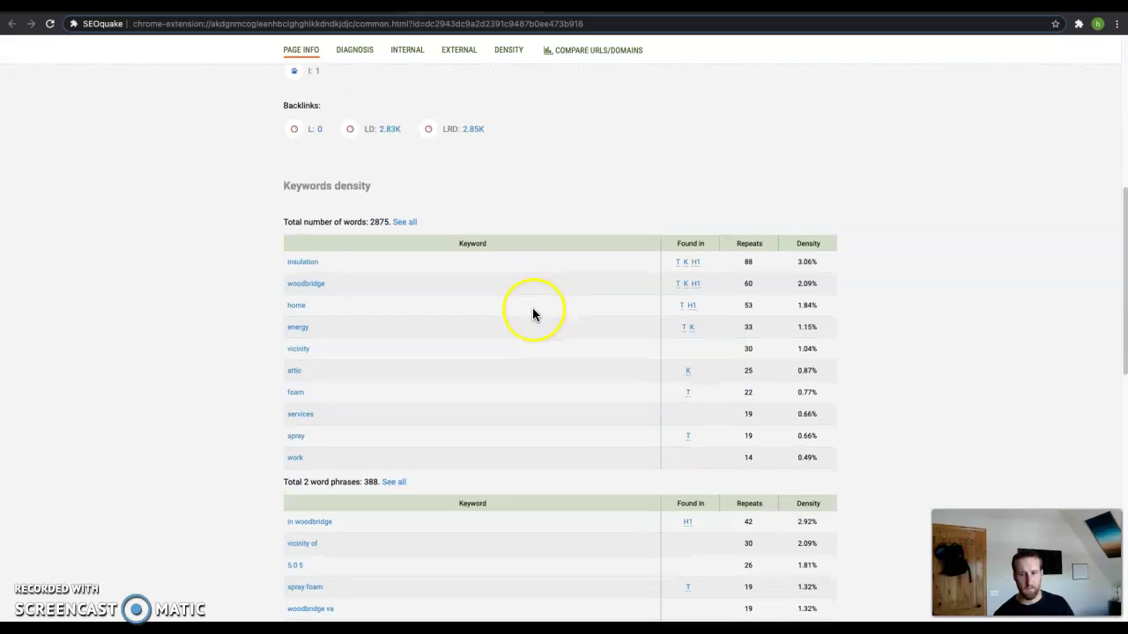
scroll(634, 370, "down", 2)
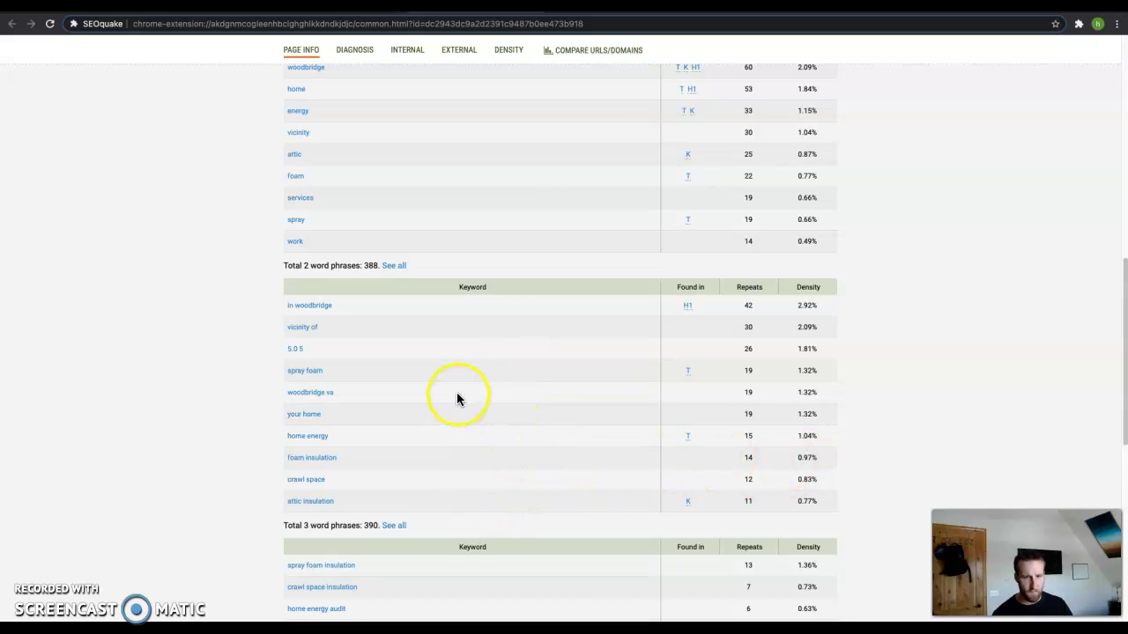
scroll(457, 398, "up", 1)
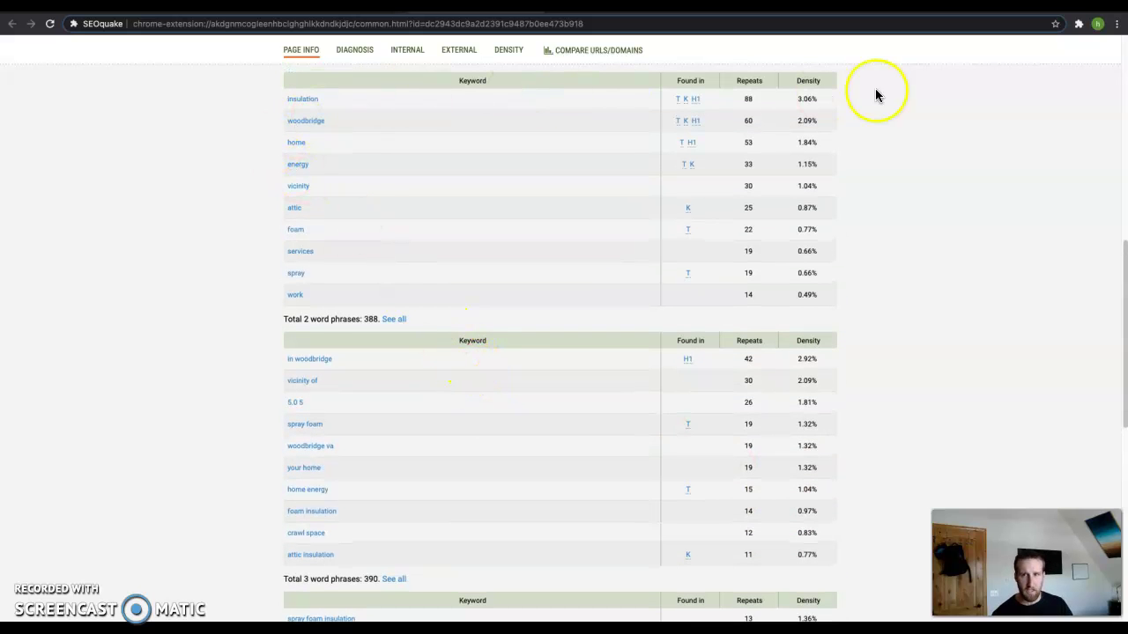
scroll(449, 392, "up", 10)
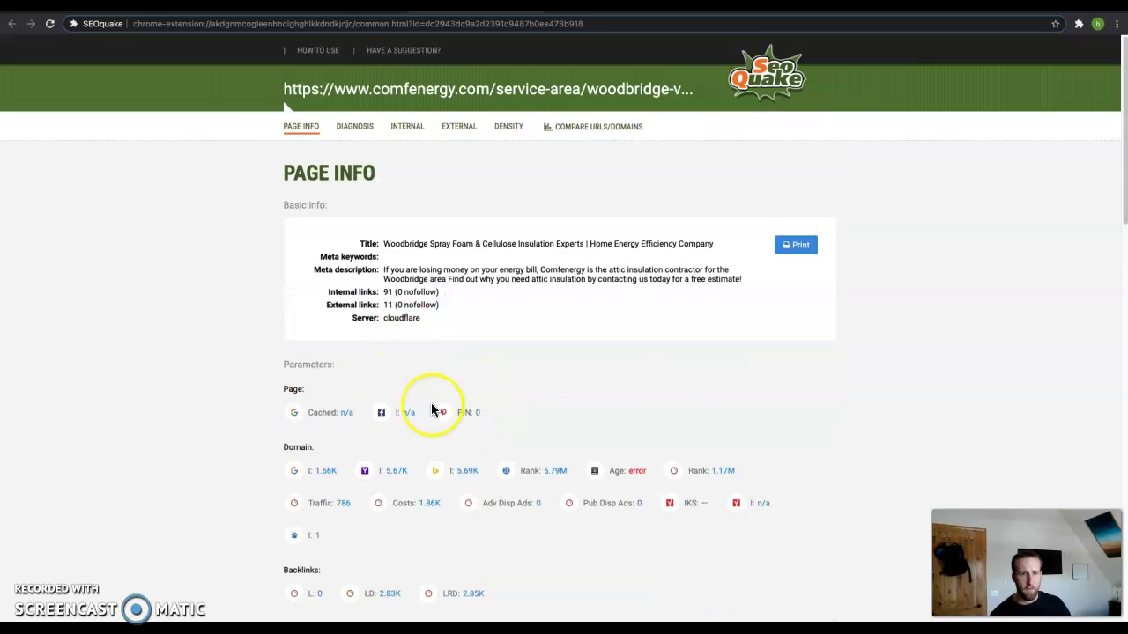
scroll(442, 403, "down", 10)
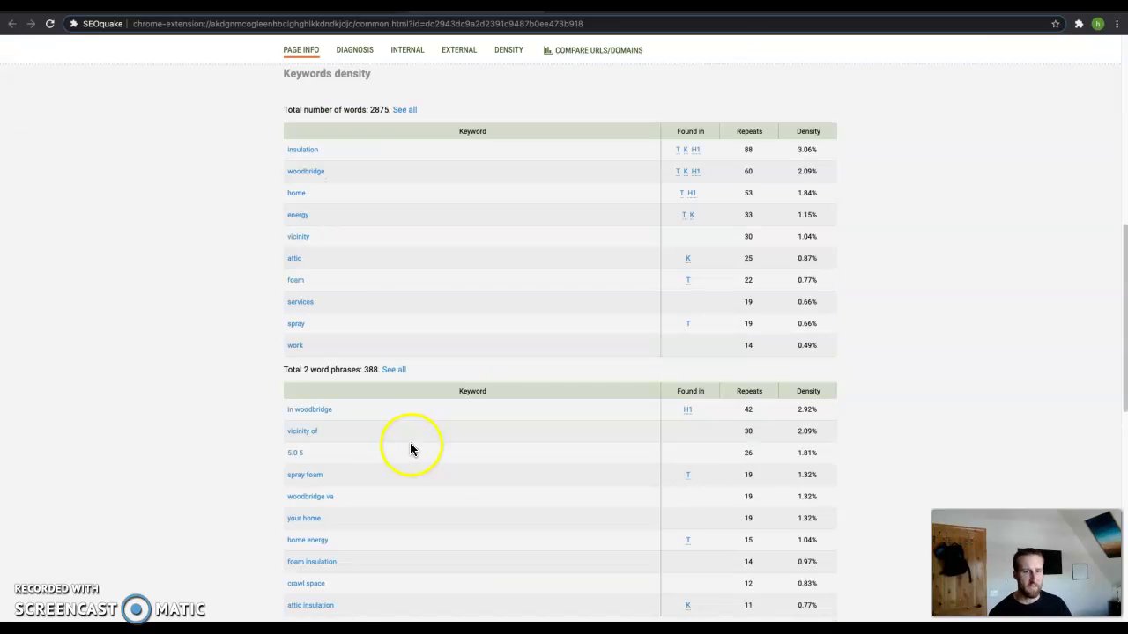
scroll(410, 448, "up", 5)
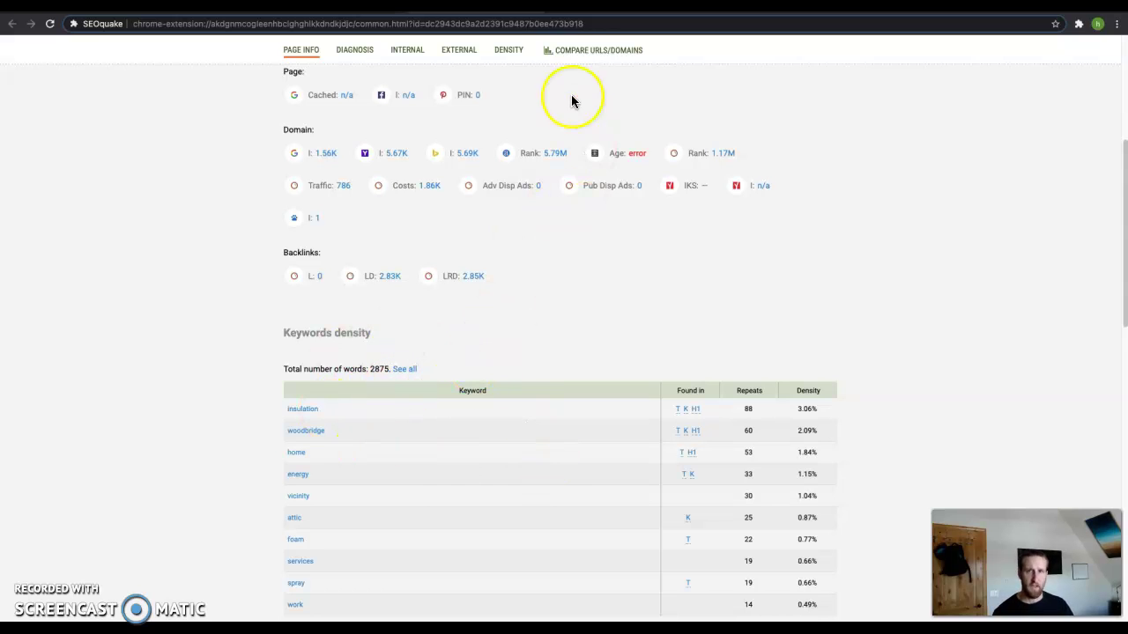
Look through the first page of Google results for "spray foam insulation woodbridge va" down to the related searches and back to the Comfenergy listing.
left_click(578, 22)
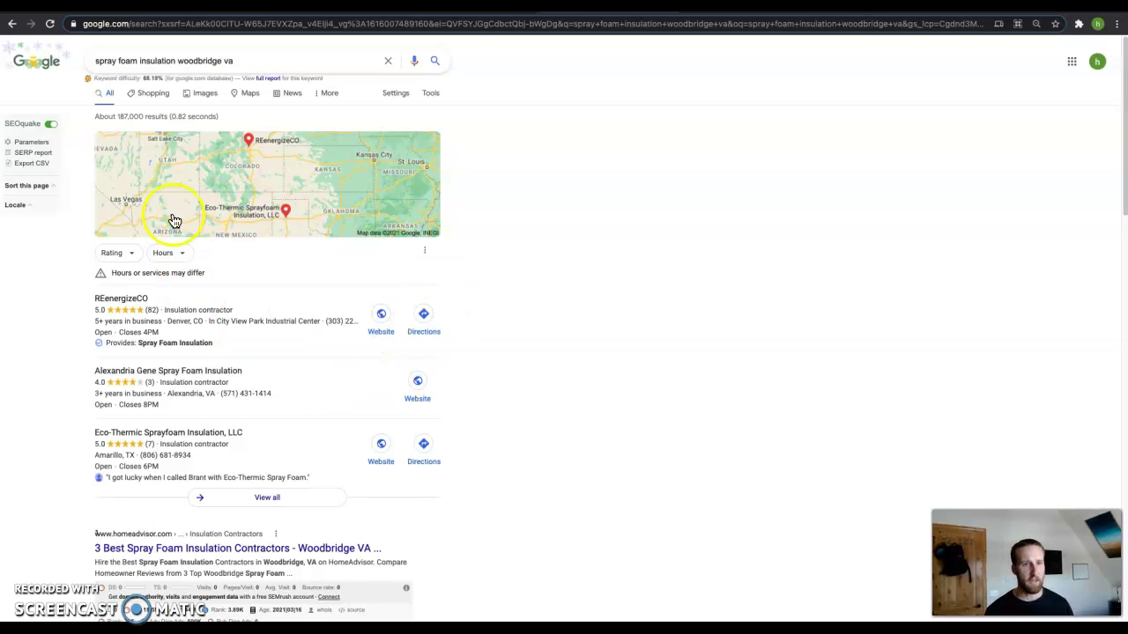
scroll(498, 555, "down", 4)
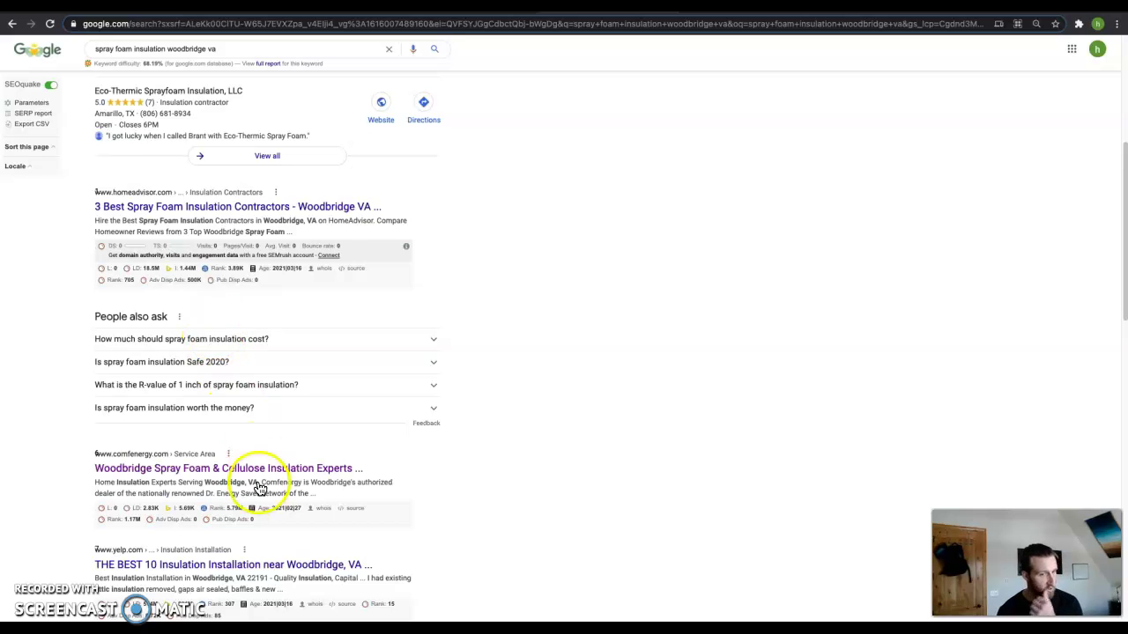
scroll(238, 480, "down", 8)
scroll(226, 482, "down", 3)
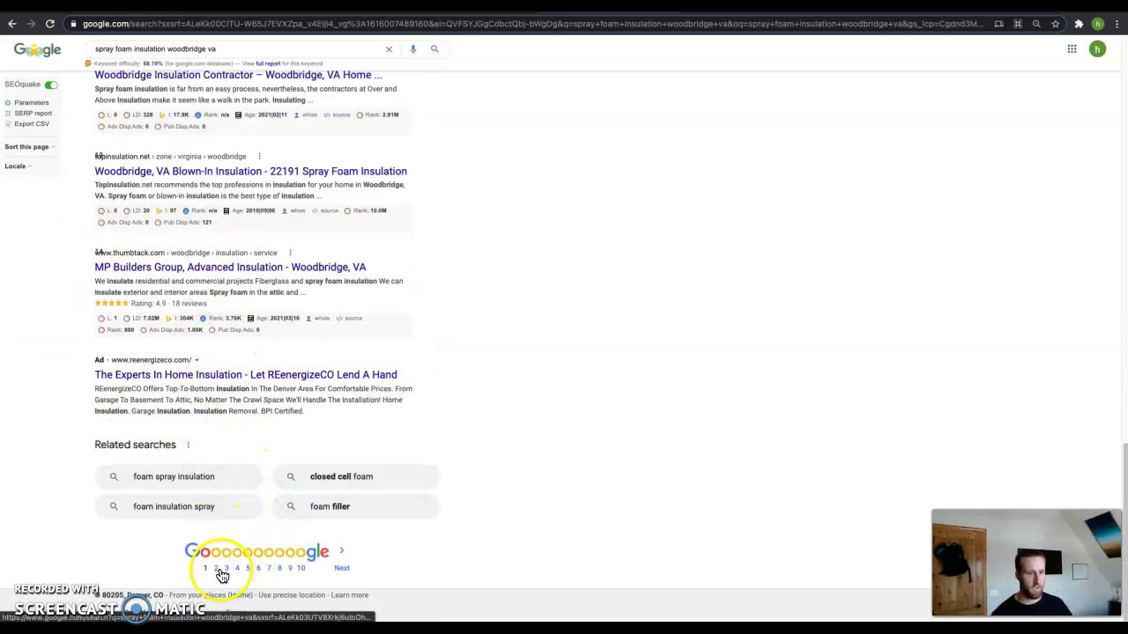
scroll(376, 523, "up", 9)
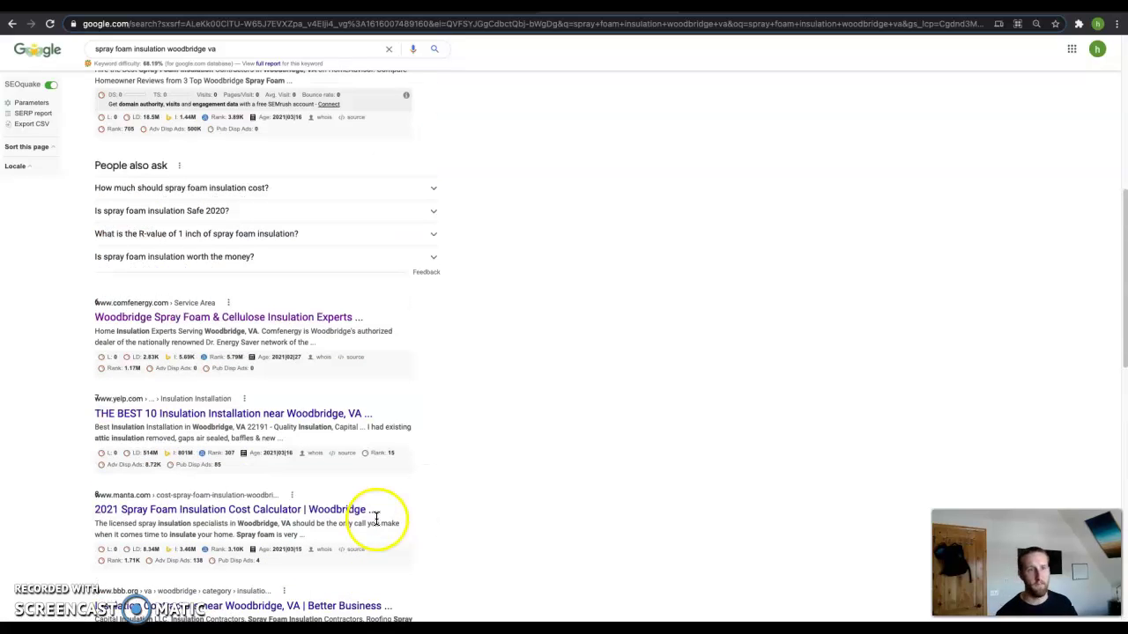
scroll(376, 504, "up", 1)
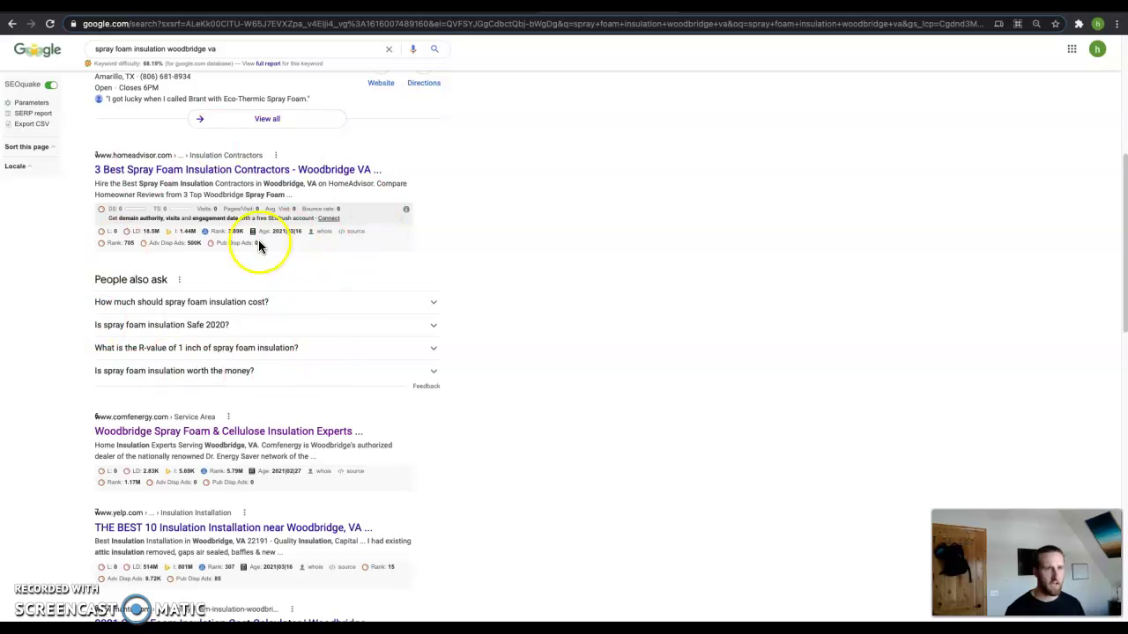
scroll(312, 412, "down", 2)
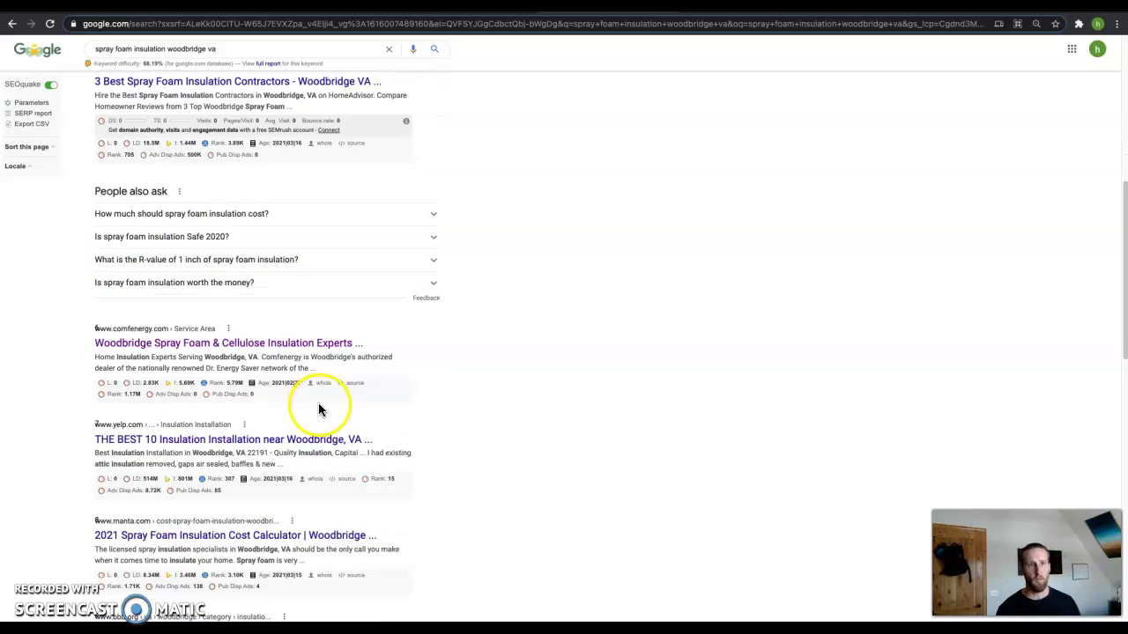
scroll(320, 409, "up", 1)
scroll(323, 397, "down", 1)
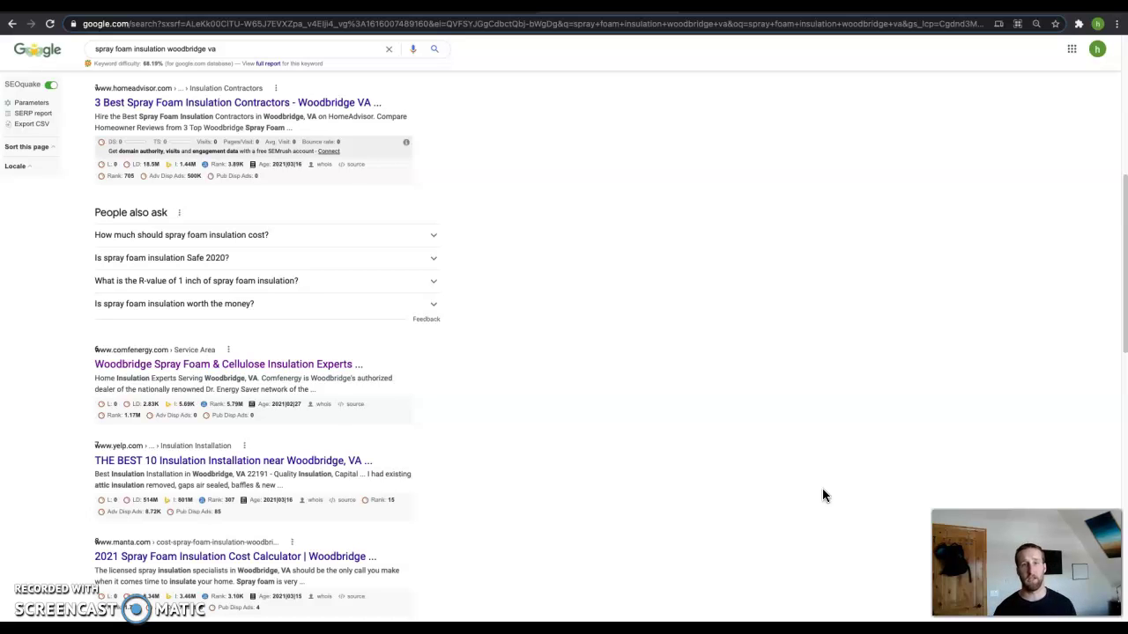
Check the Ahrefs Site Explorer overview for mpbuilderssprayfoam.com and return to the MP Builders Group homepage.
left_click(729, 30)
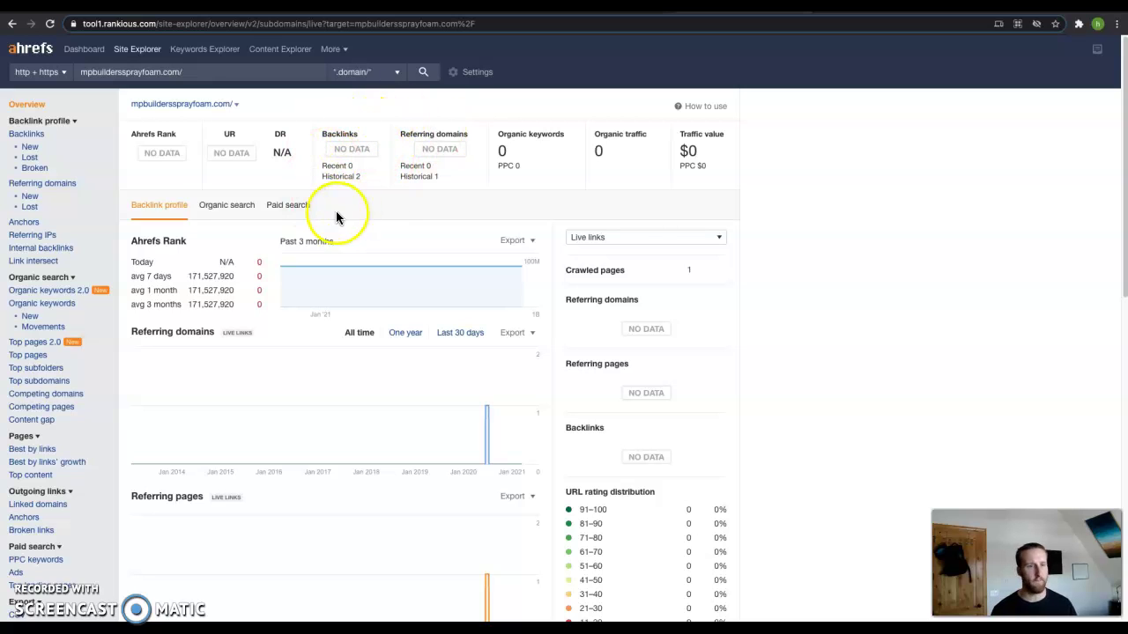
key("ctrl+Tab")
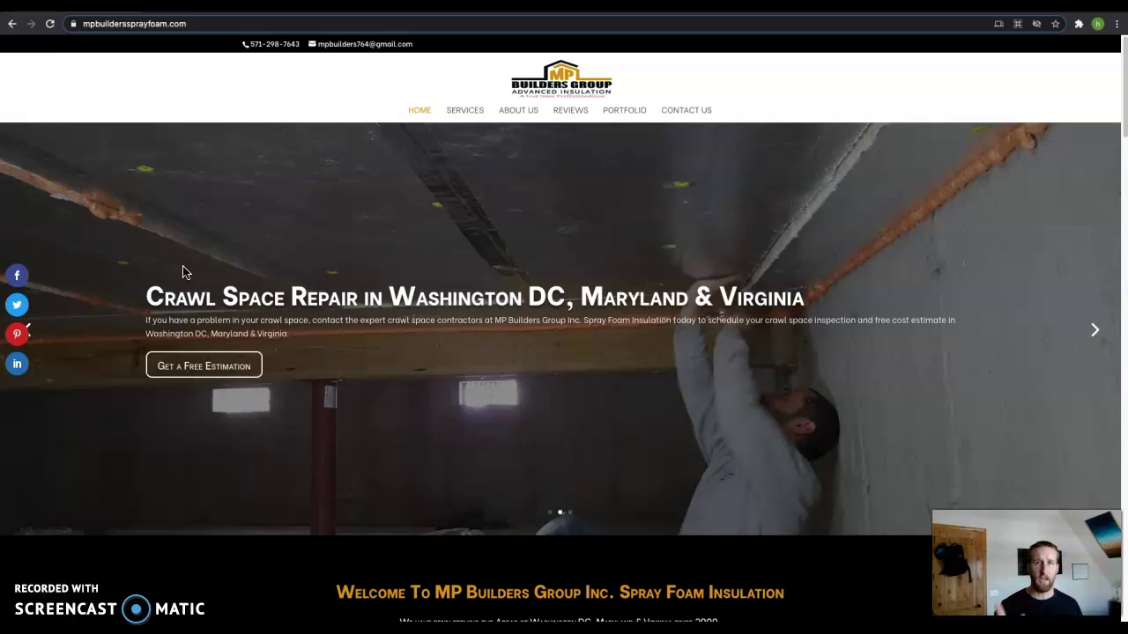
left_click(211, 254)
left_click(603, 45)
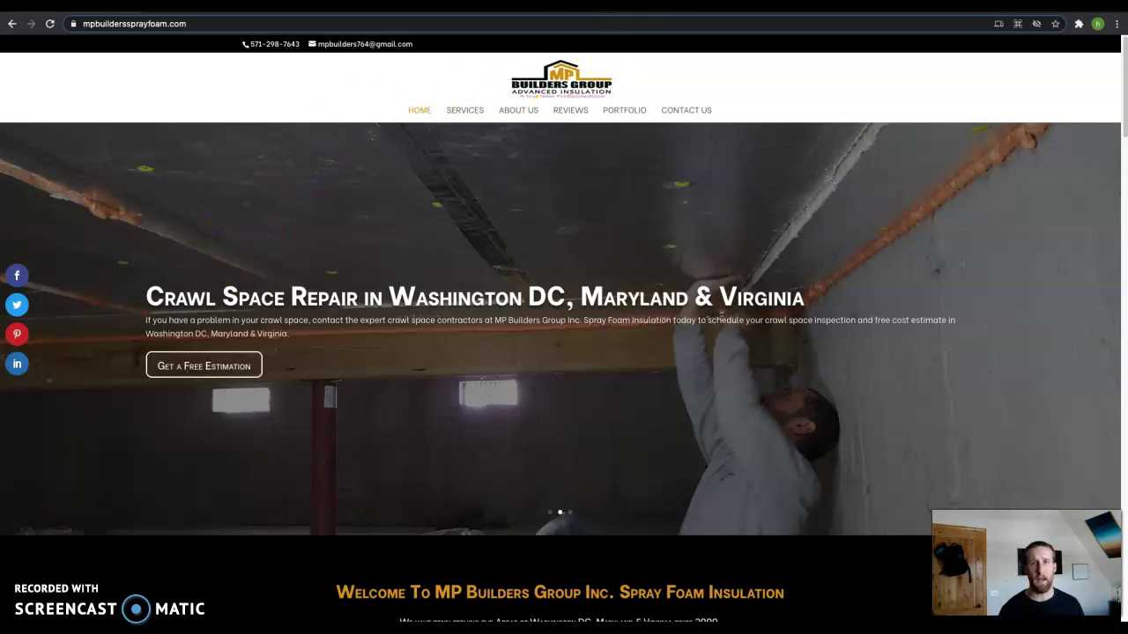
Go back to the Google results for the Woodbridge search and review the local and organic listings.
key("alt+Left")
scroll(151, 307, "up", 5)
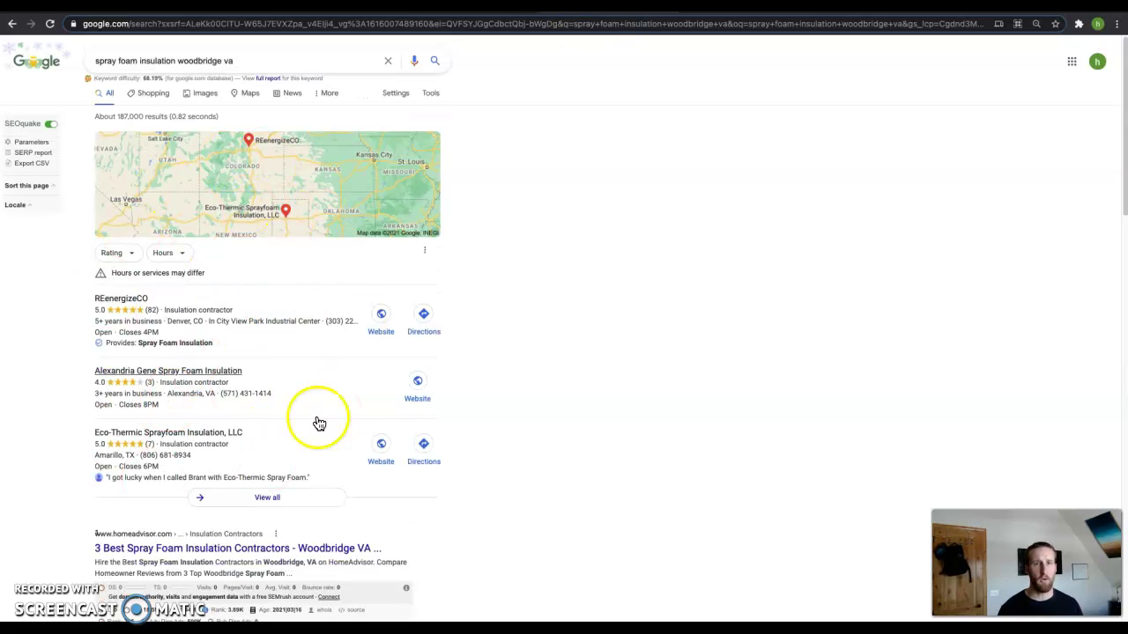
scroll(380, 432, "down", 3)
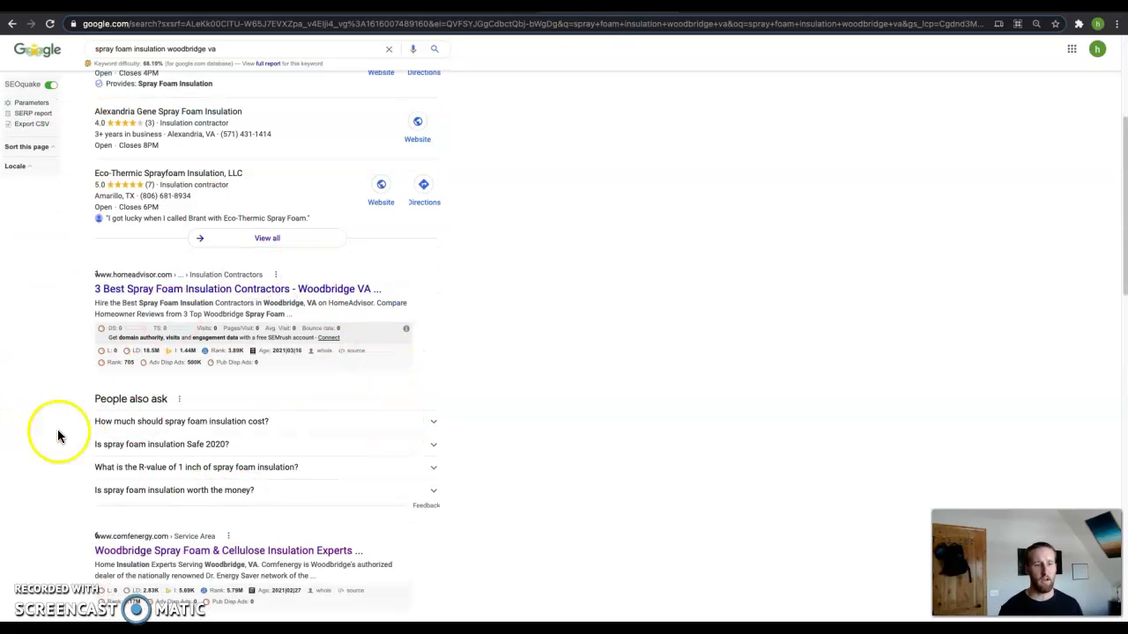